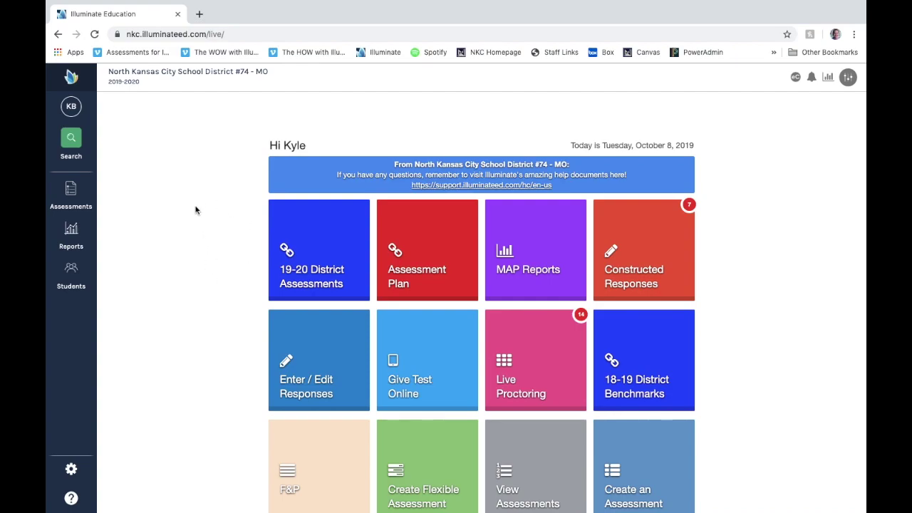
- Scroll down the home dashboard and open the View Assessments tile
scroll(202, 239, down, 2)
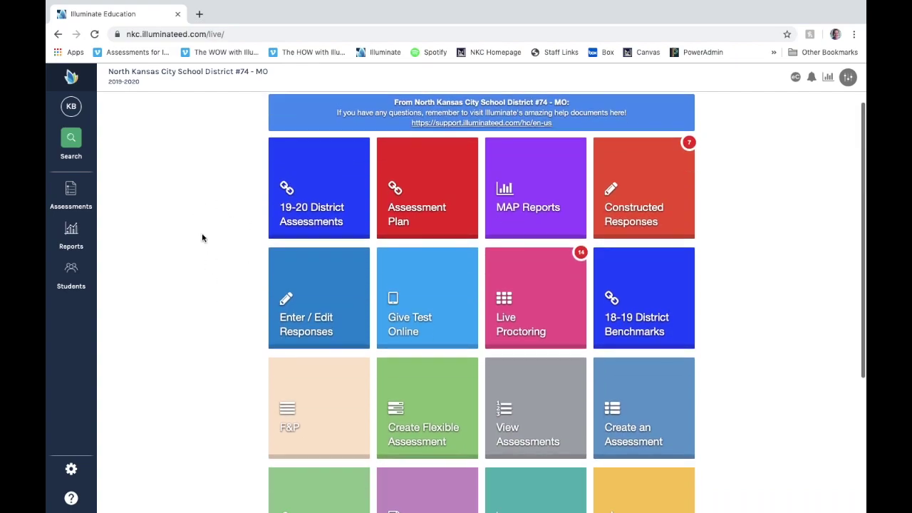
click(520, 412)
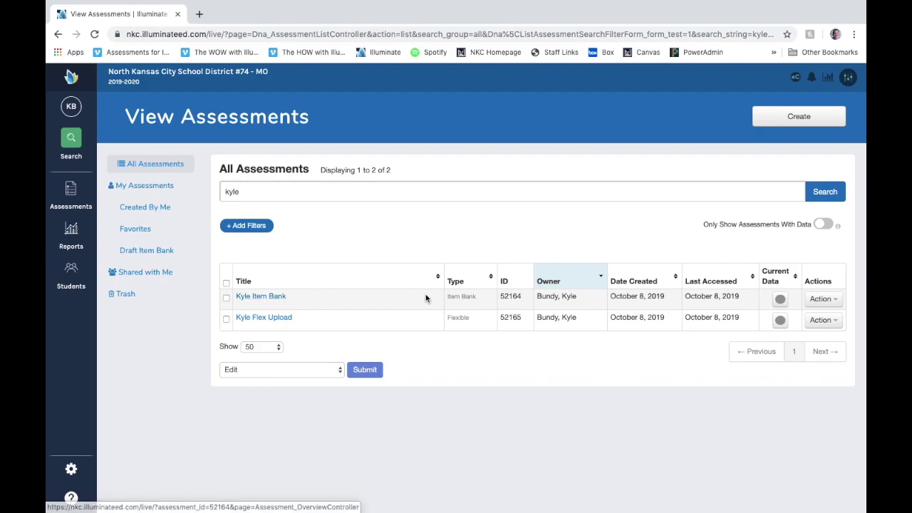
- Choose Administer from the Item Bank assessment's Action dropdown
click(822, 298)
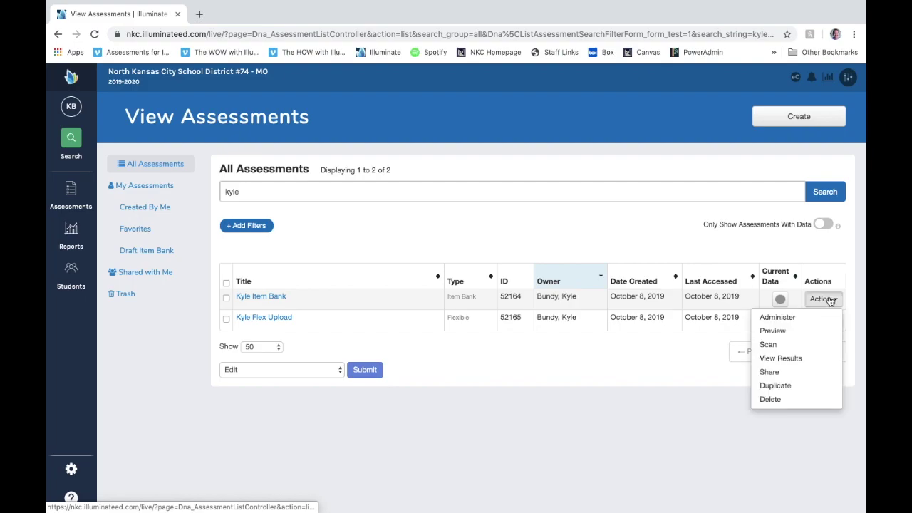
click(779, 317)
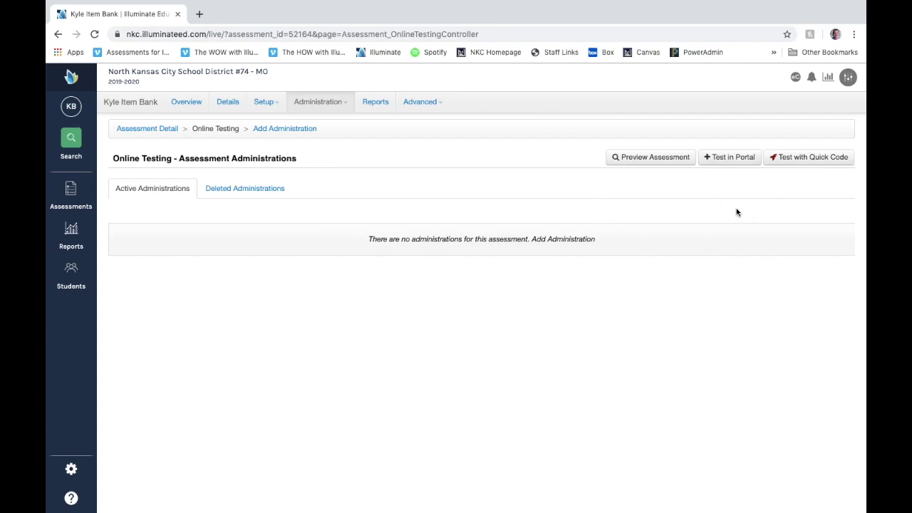
- Create a Test with Quick Code online administration for the item bank
click(795, 163)
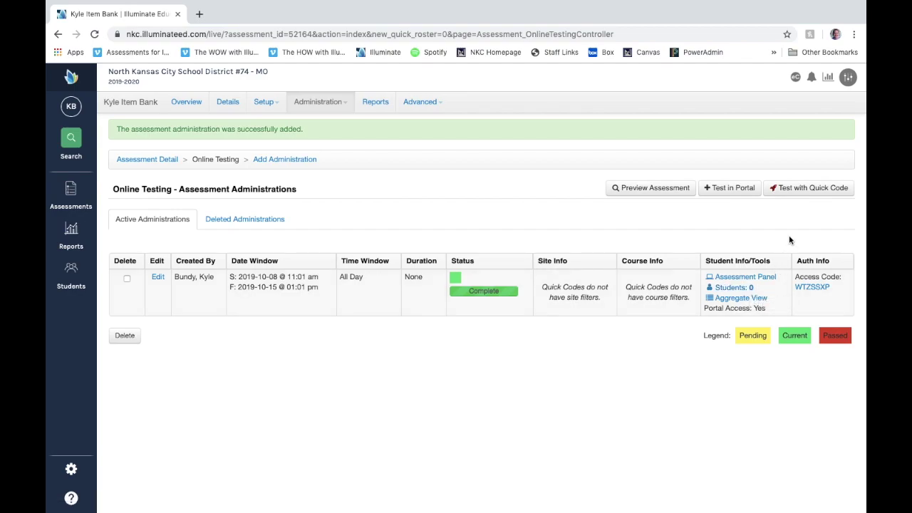
- Show the new administration's quick access code full size from the Auth Info column
click(814, 287)
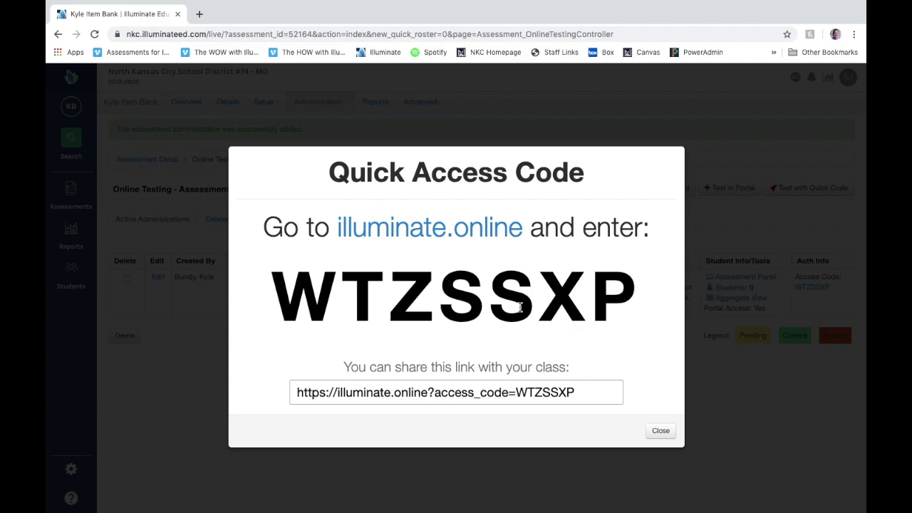
- Select the class share link URL in the Quick Access Code window, then close it
drag(576, 392, 288, 381)
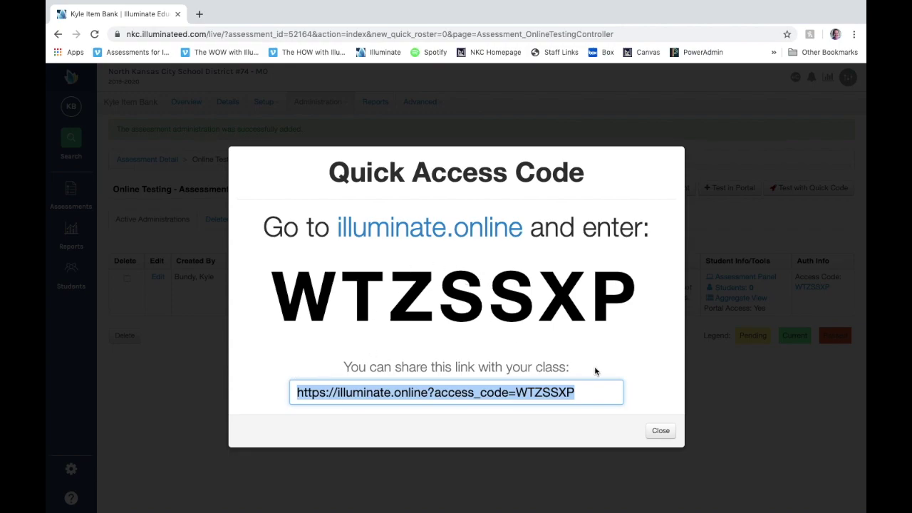
drag(587, 394, 286, 396)
click(661, 431)
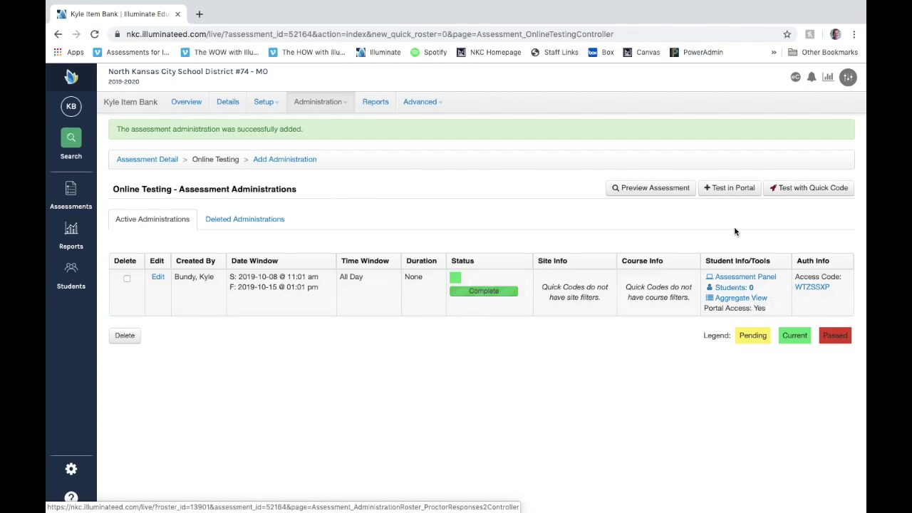
- Start a new Test in Portal administration
click(724, 192)
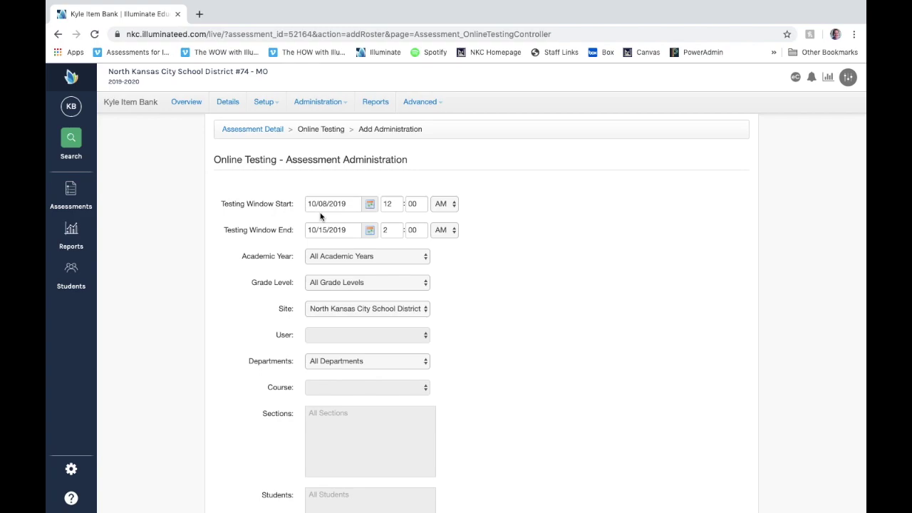
- Filter the roster to academic year 2019-20, 7th Grade, New Mark Middle School and the testing teacher
click(334, 256)
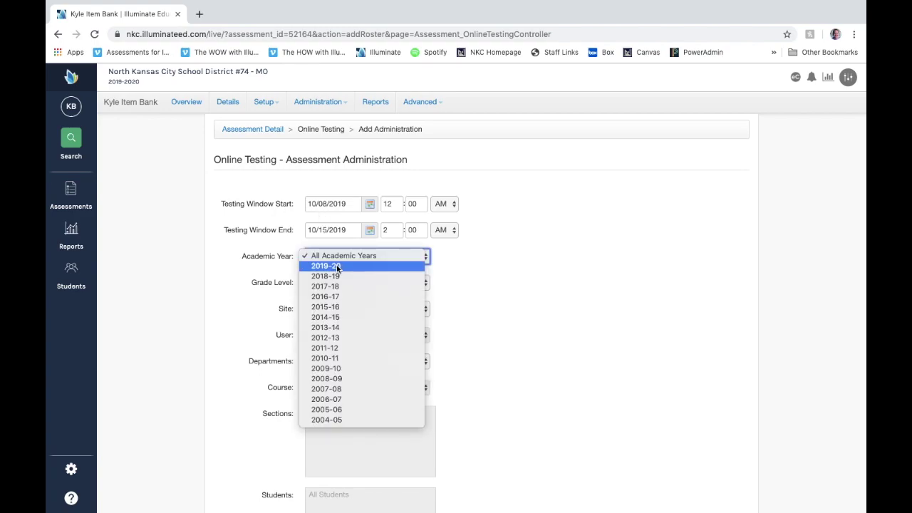
click(335, 266)
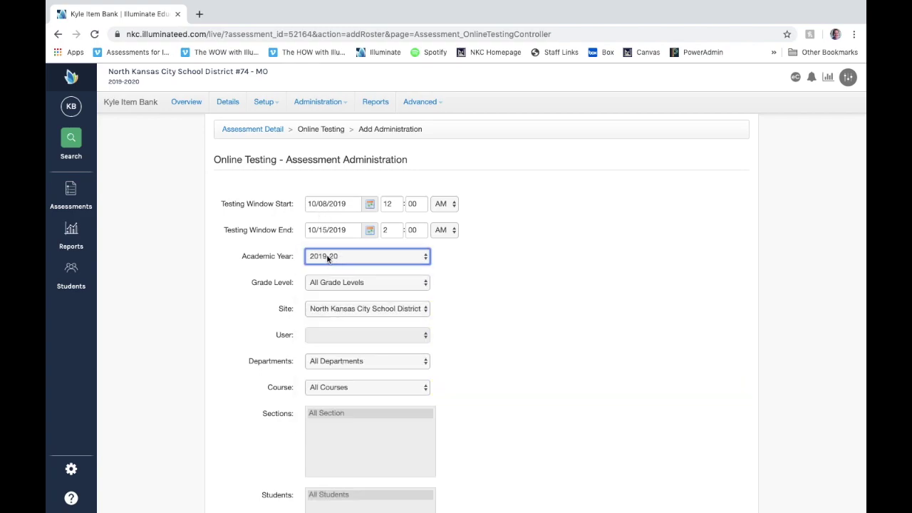
click(347, 284)
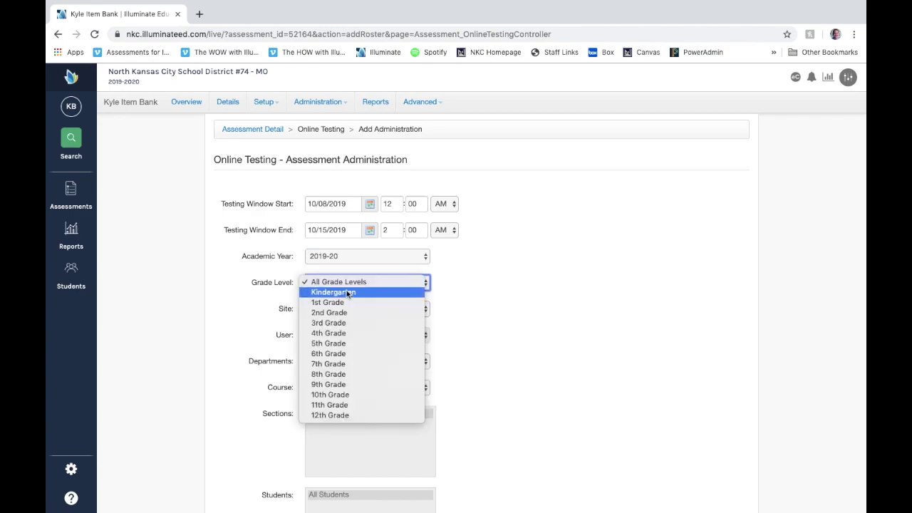
click(345, 365)
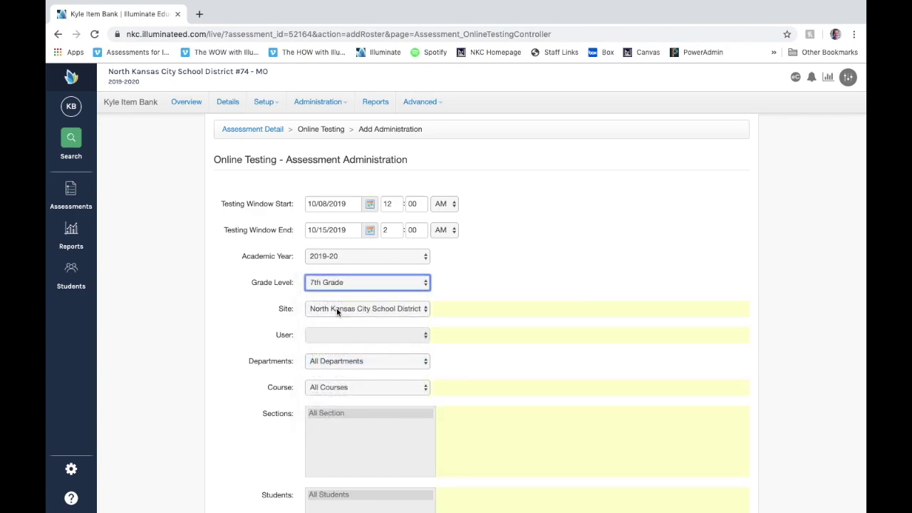
click(338, 313)
click(341, 338)
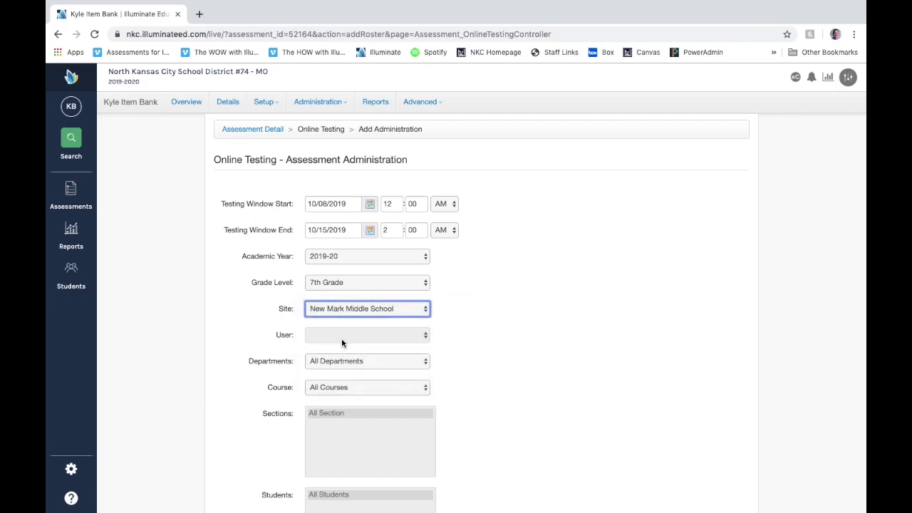
click(342, 334)
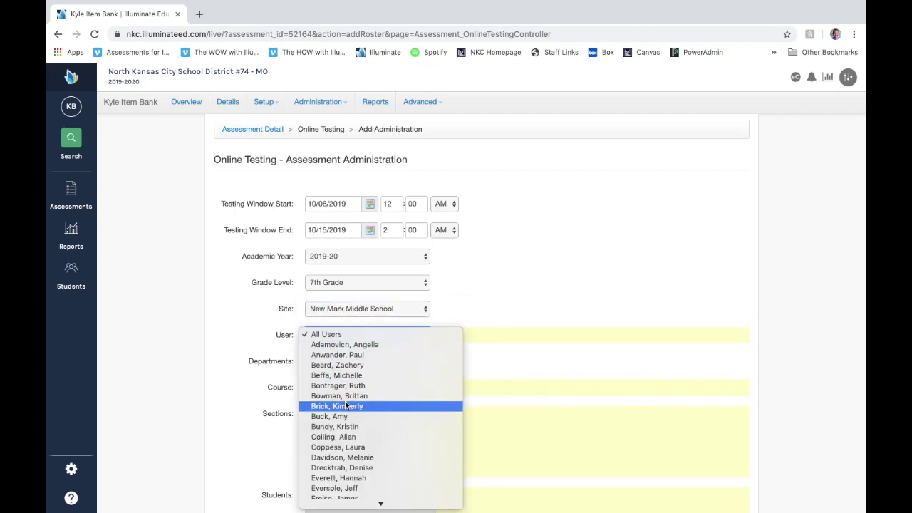
click(339, 426)
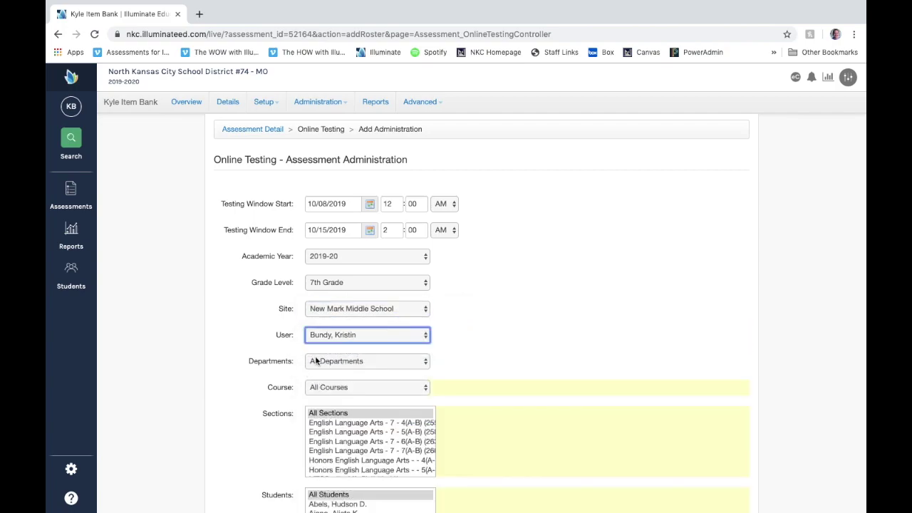
- Select every class section and All Students, bringing the roster to 120 students
click(365, 387)
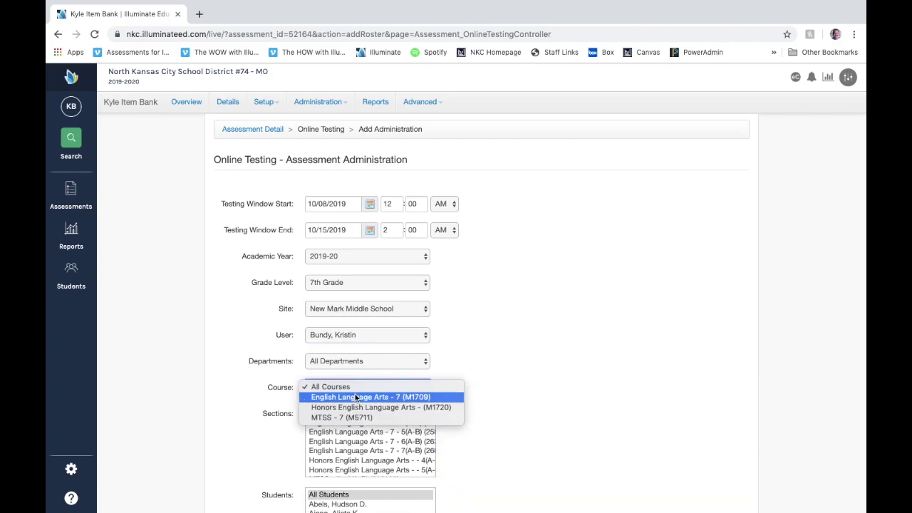
click(358, 387)
scroll(356, 356, down, 3)
drag(356, 301, 357, 349)
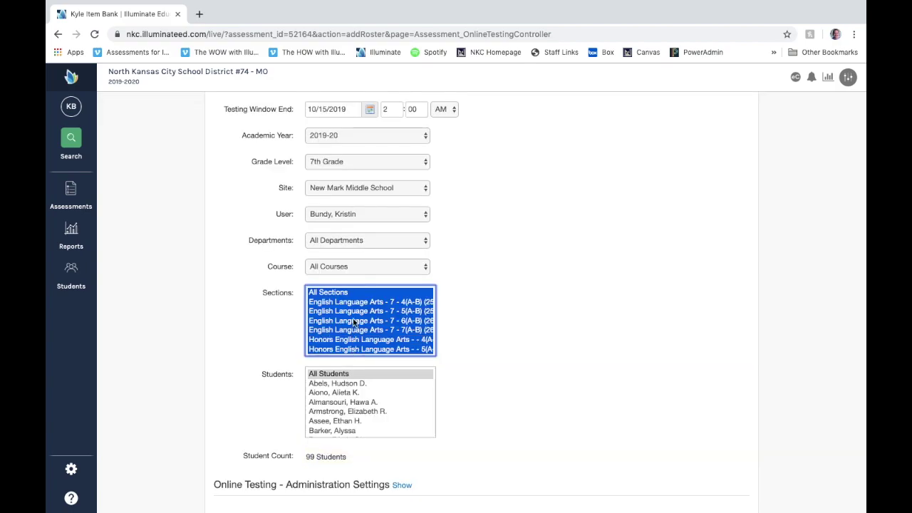
scroll(354, 322, down, 1)
scroll(354, 322, down, 1)
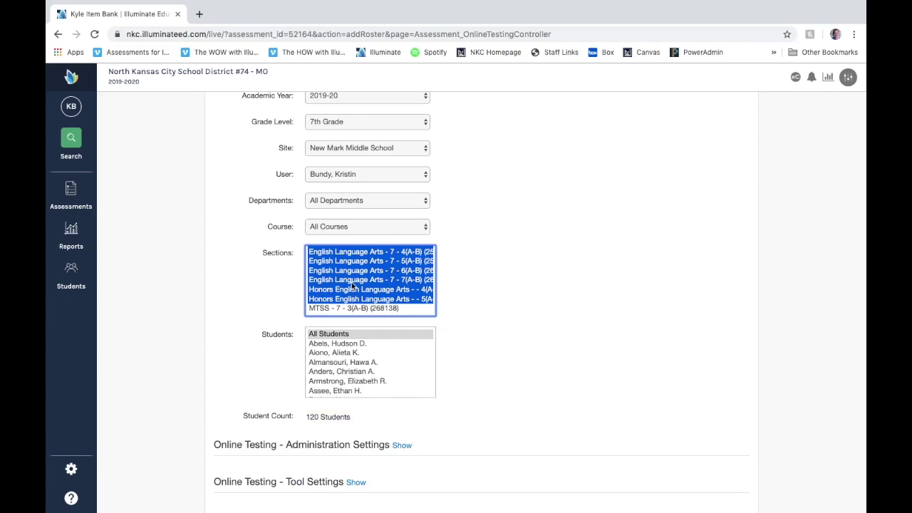
scroll(353, 286, up, 1)
scroll(281, 310, down, 1)
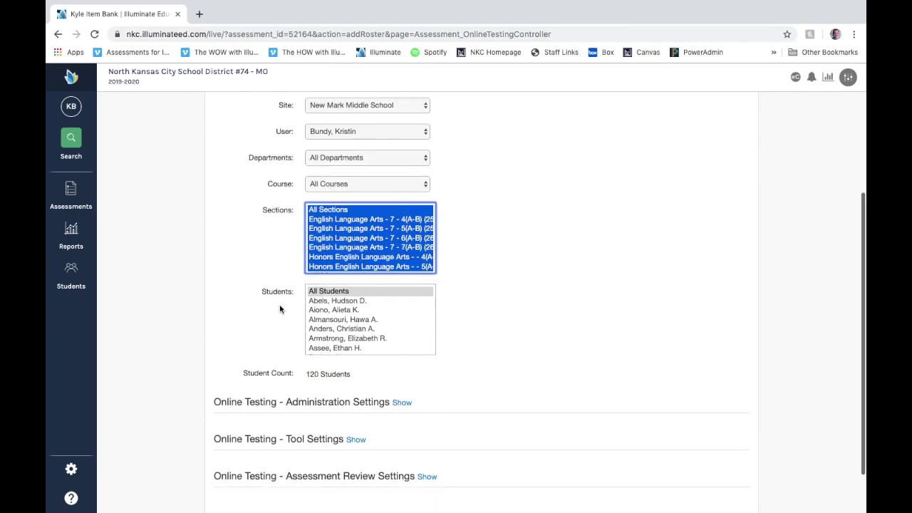
click(336, 292)
scroll(337, 328, down, 1)
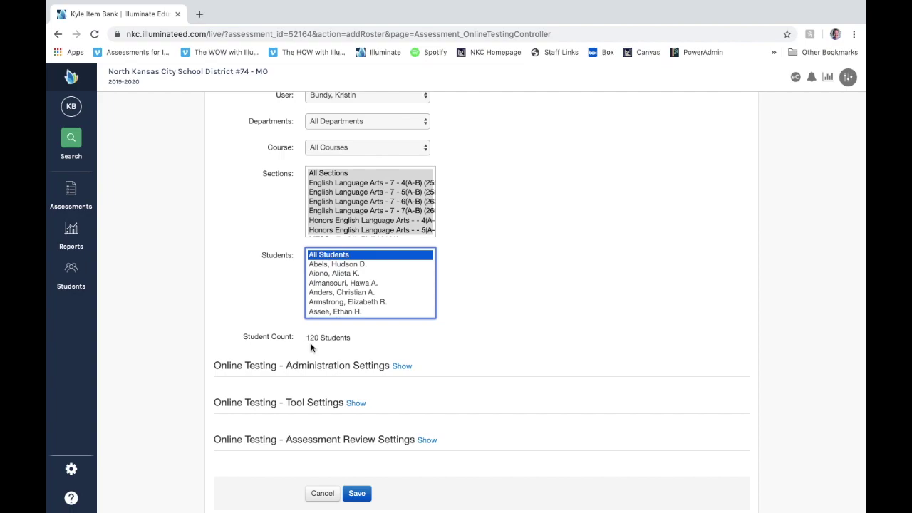
- In Administration Settings, keep testing available All Day instead of a daily window
click(402, 366)
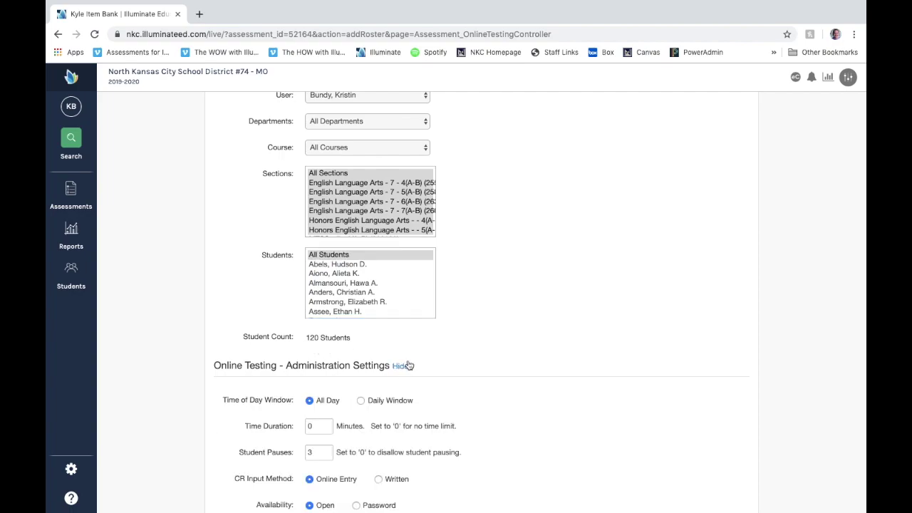
scroll(448, 339, down, 3)
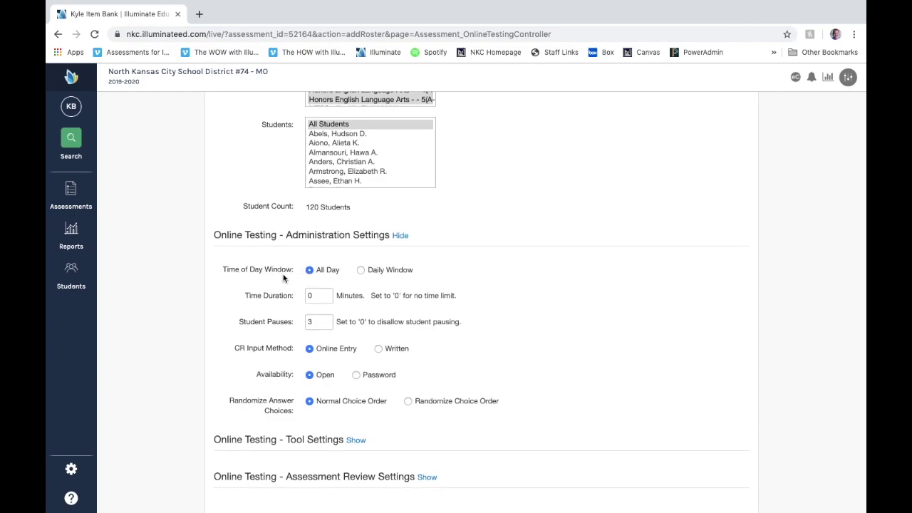
click(362, 271)
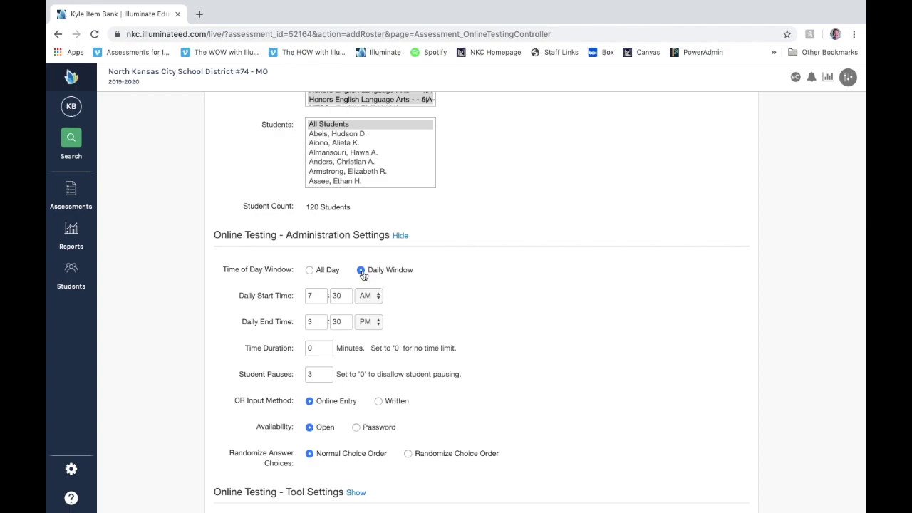
click(310, 271)
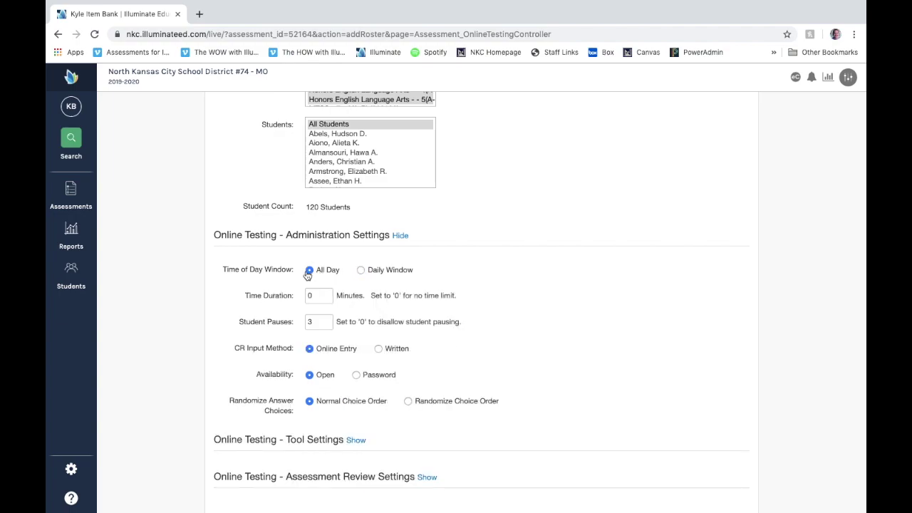
scroll(312, 342, down, 2)
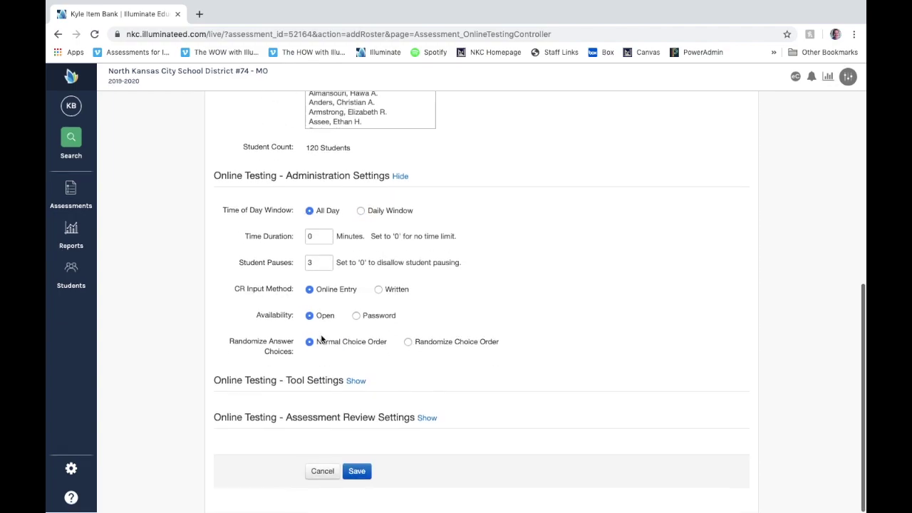
- Review tool settings: Digital Notepad and Strike Through on; TTS, Highlighting, Dictionary off
click(355, 382)
scroll(396, 354, down, 4)
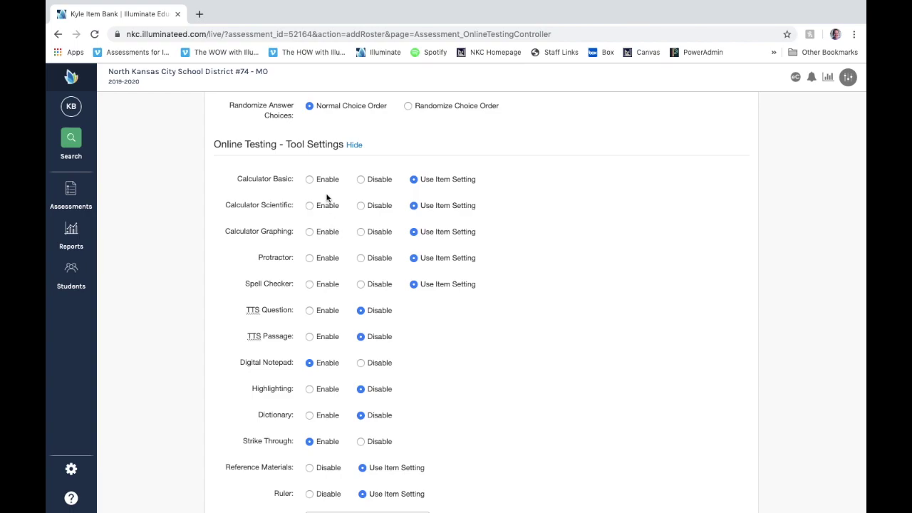
scroll(341, 228, down, 2)
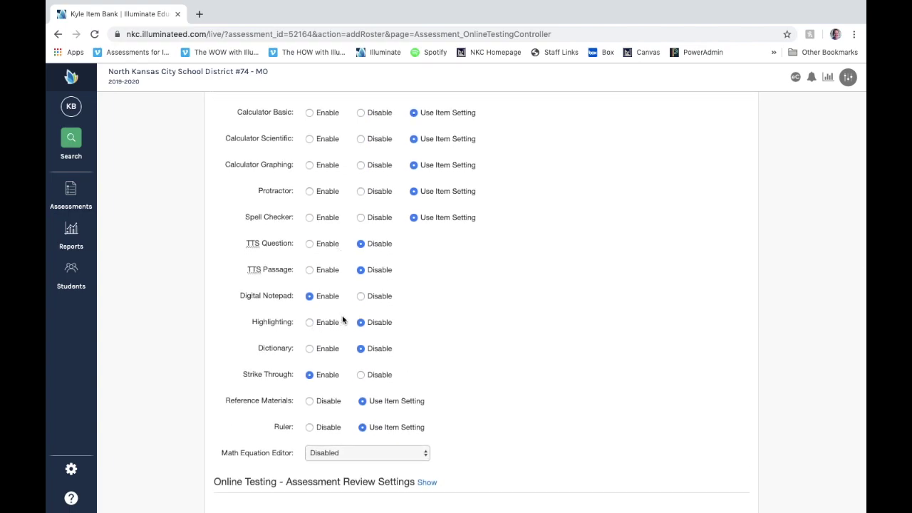
scroll(345, 311, down, 1)
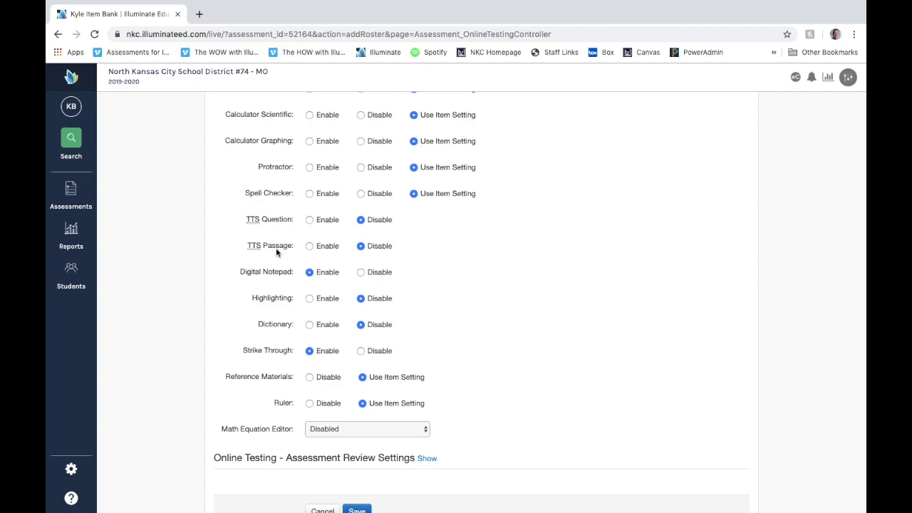
scroll(343, 244, down, 1)
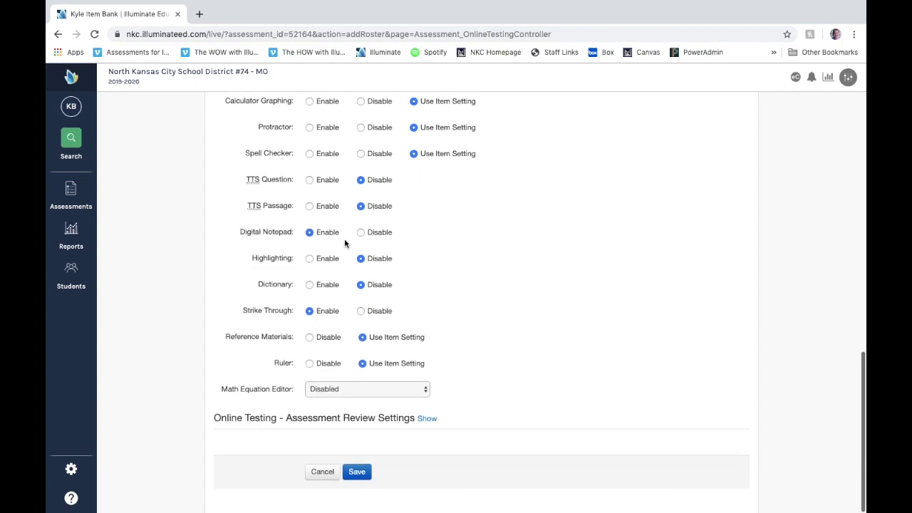
scroll(344, 244, up, 3)
scroll(345, 244, down, 5)
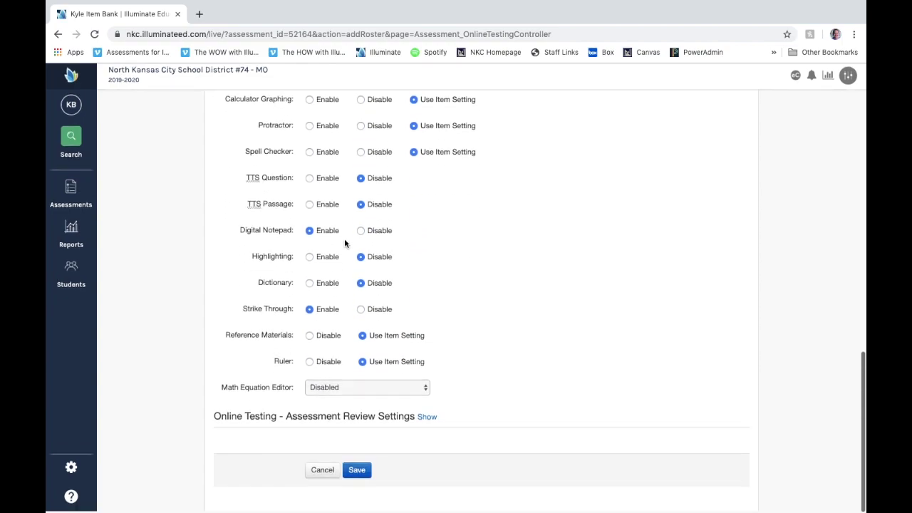
- Save the portal administration and confirm it lists 7th Grade, New Mark Middle School, 120 students
click(356, 473)
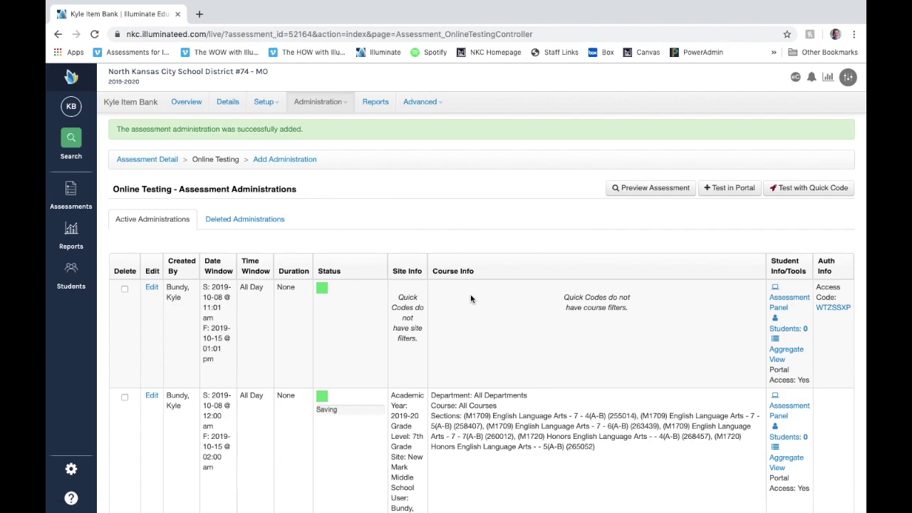
scroll(472, 305, down, 1)
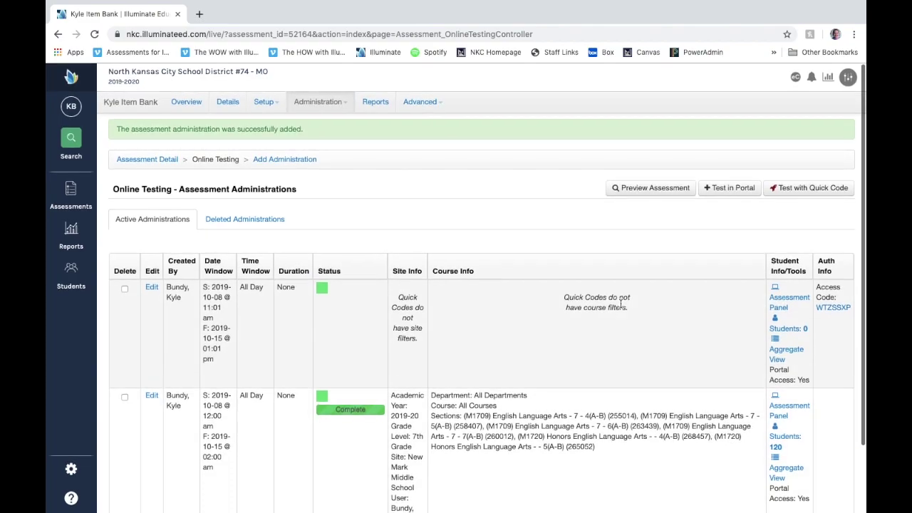
scroll(621, 304, down, 1)
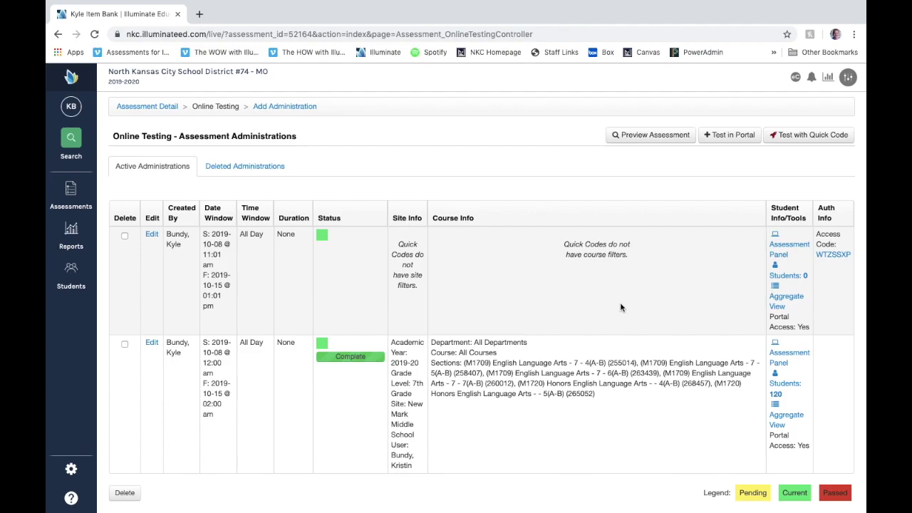
scroll(661, 233, up, 1)
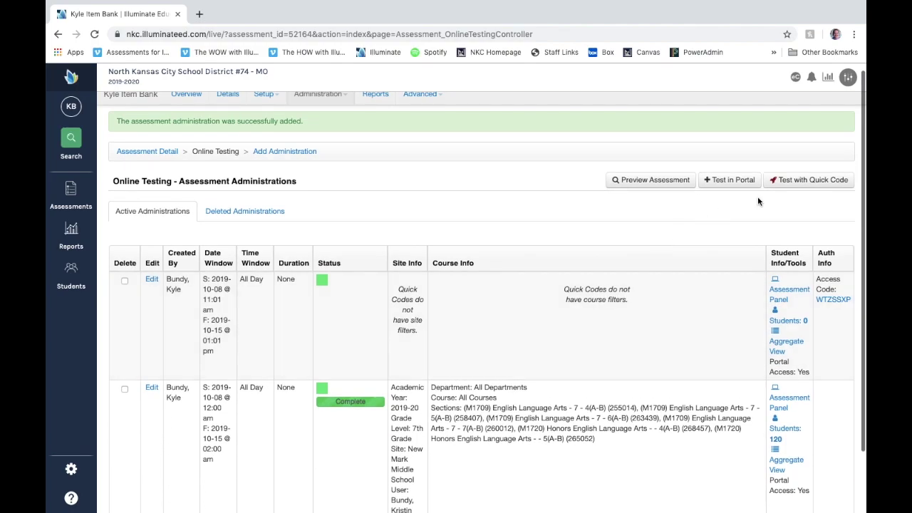